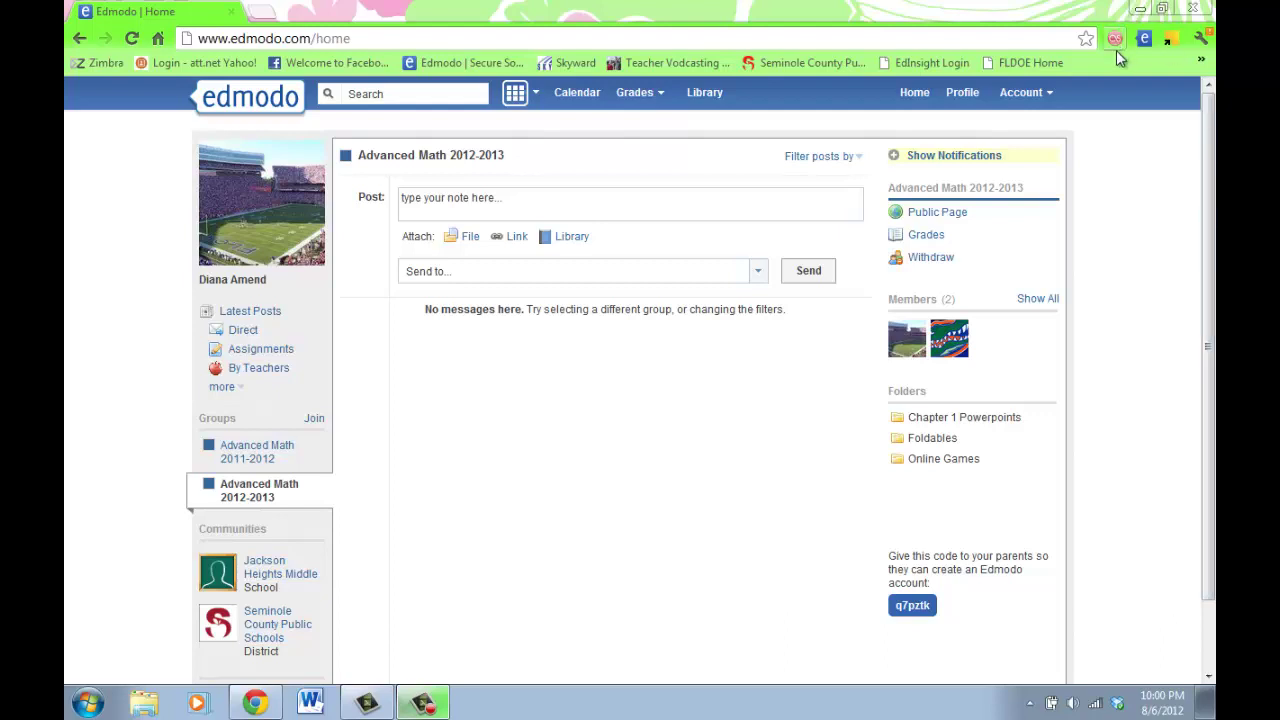
# Open the Account dropdown on the Advanced Math 2012-2013 home page.
pyautogui.click(1050, 98)
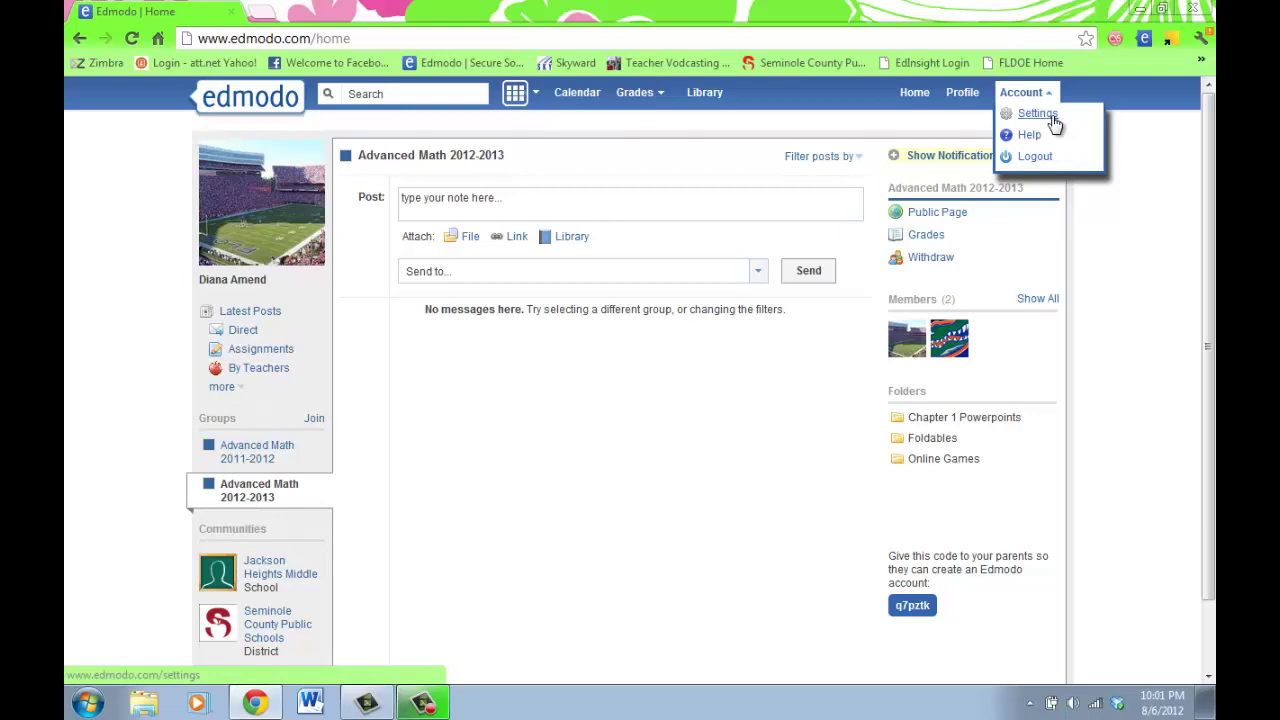
# Go to account Settings and list the Notification Type choices: none, email or text.
pyautogui.click(1053, 122)
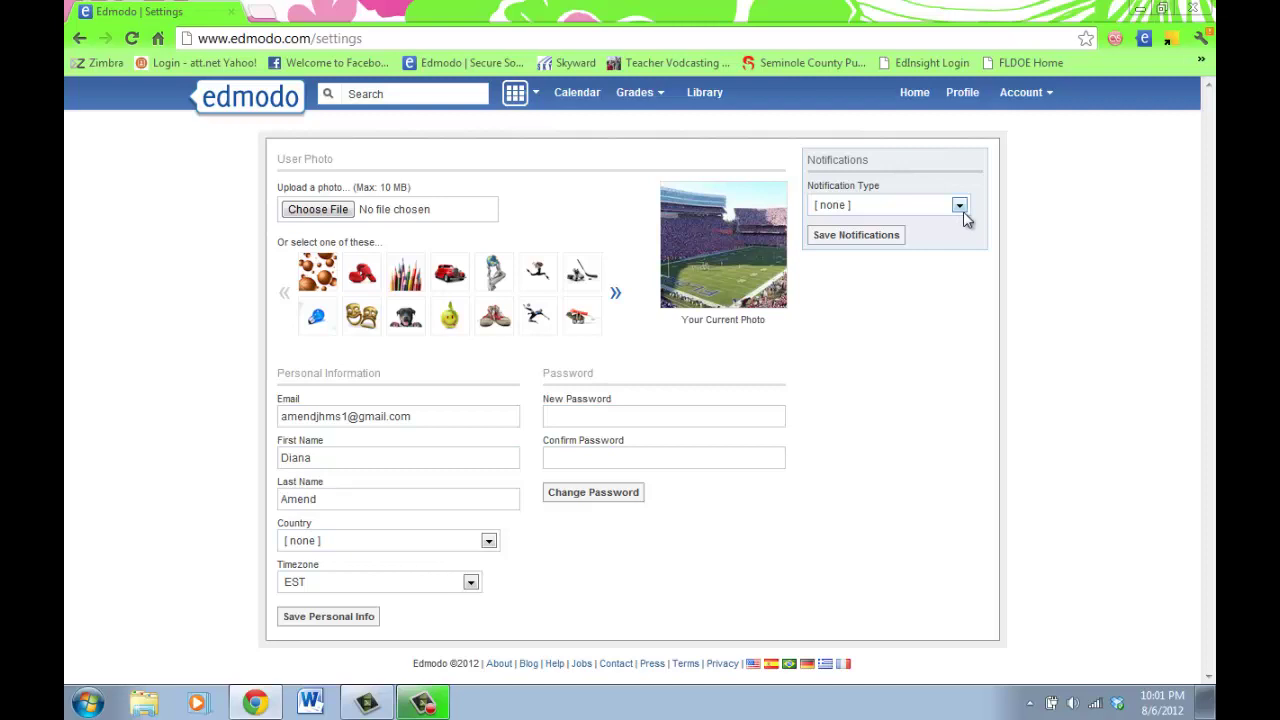
pyautogui.click(960, 207)
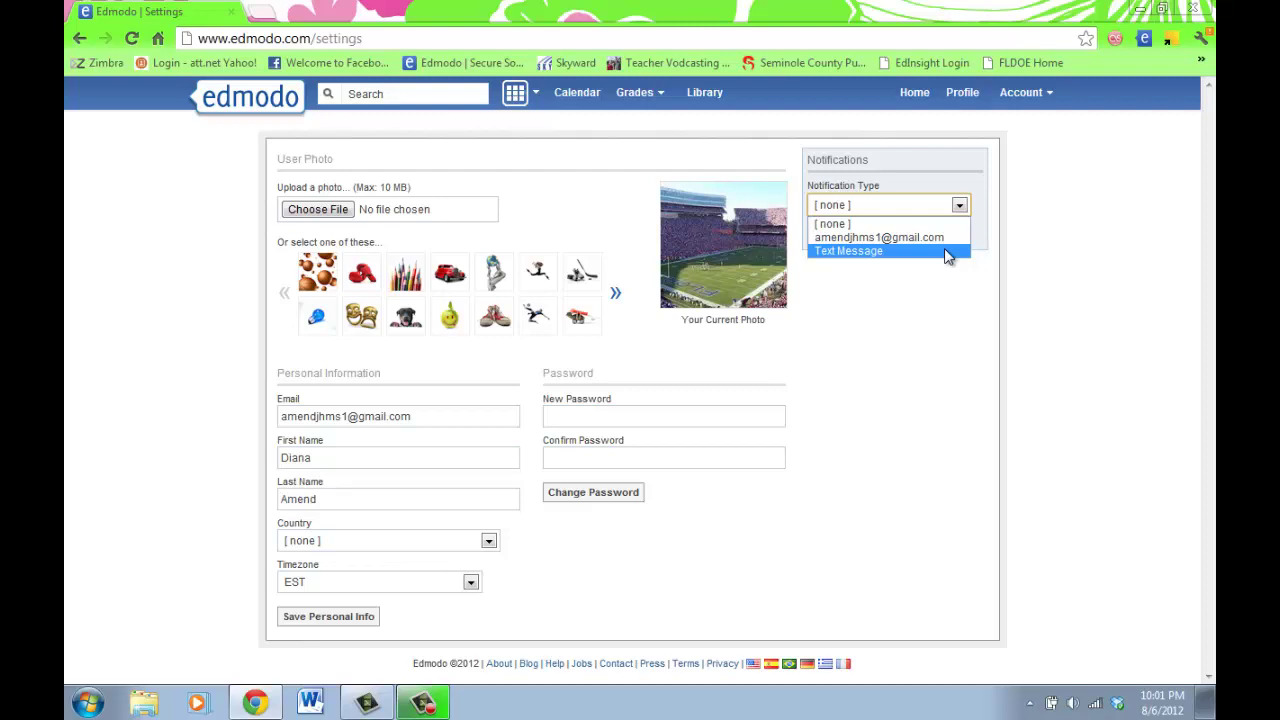
# Choose email delivery, enable Alerts, Assignments and Quizzes notifications, and save.
pyautogui.click(880, 238)
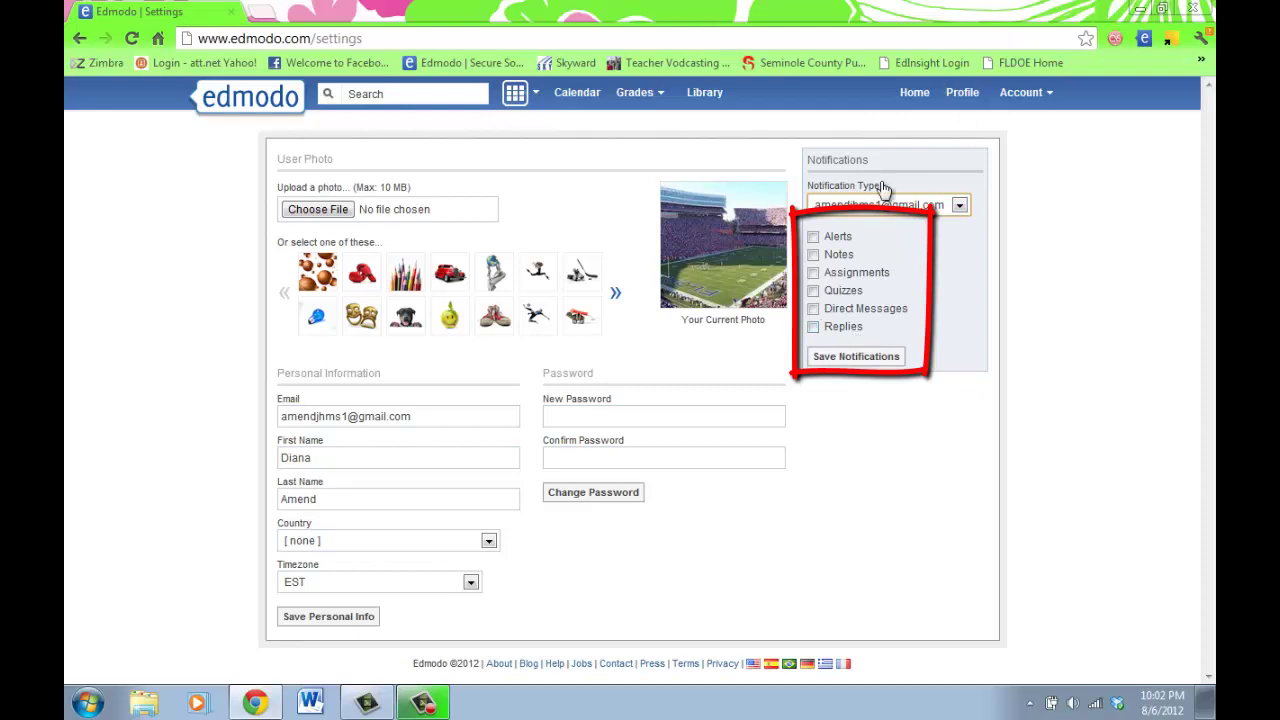
pyautogui.click(812, 238)
pyautogui.click(813, 273)
pyautogui.click(813, 291)
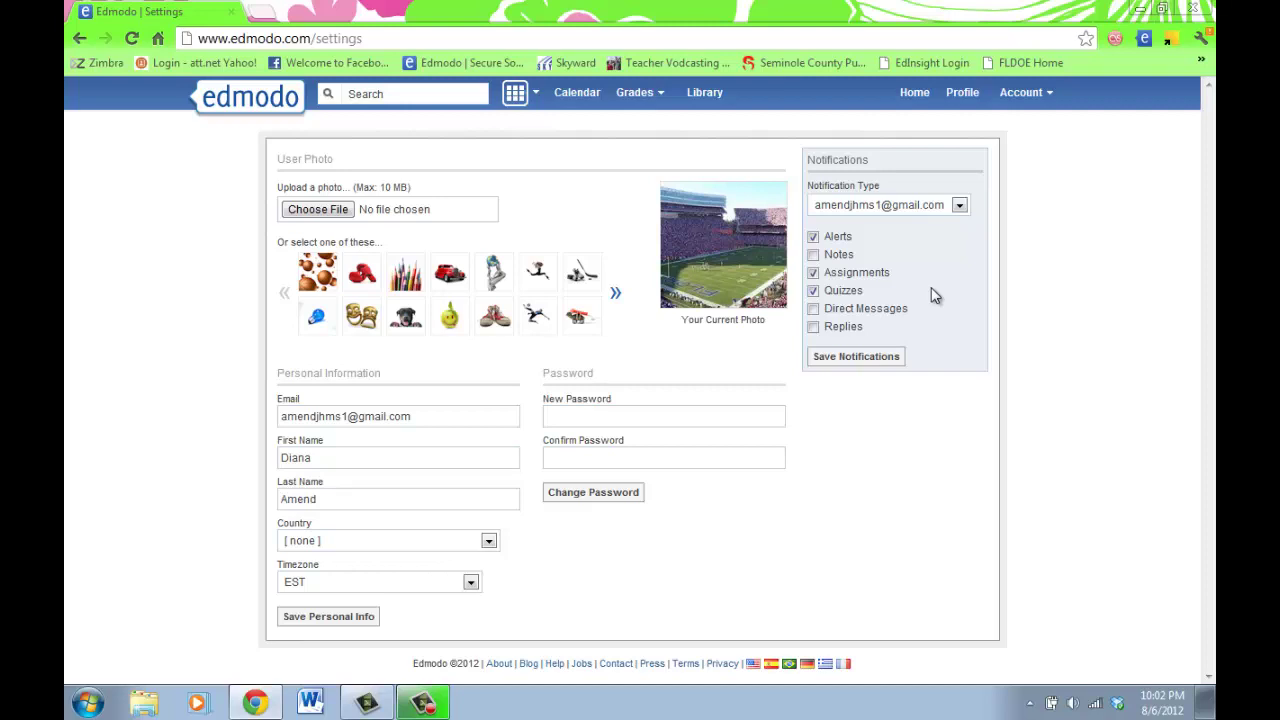
pyautogui.click(864, 364)
# Page past the flag profile photos to the last page of cartoon avatars.
pyautogui.click(616, 296)
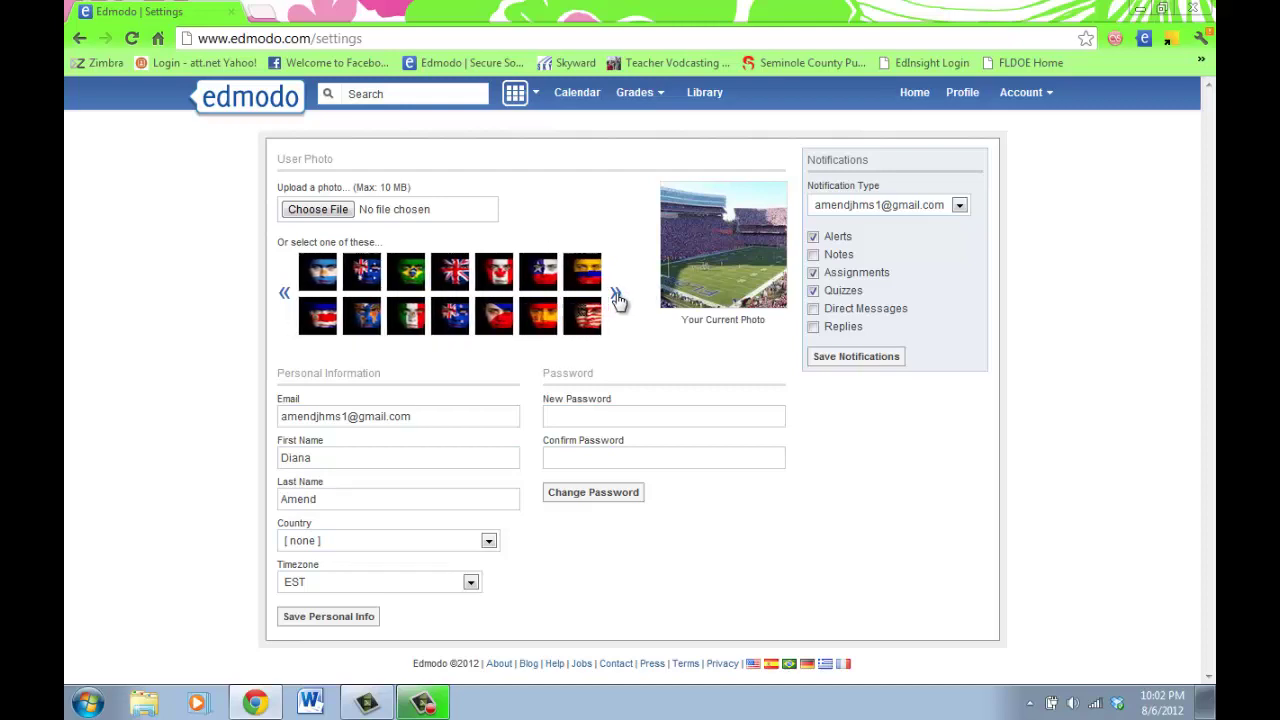
pyautogui.click(617, 296)
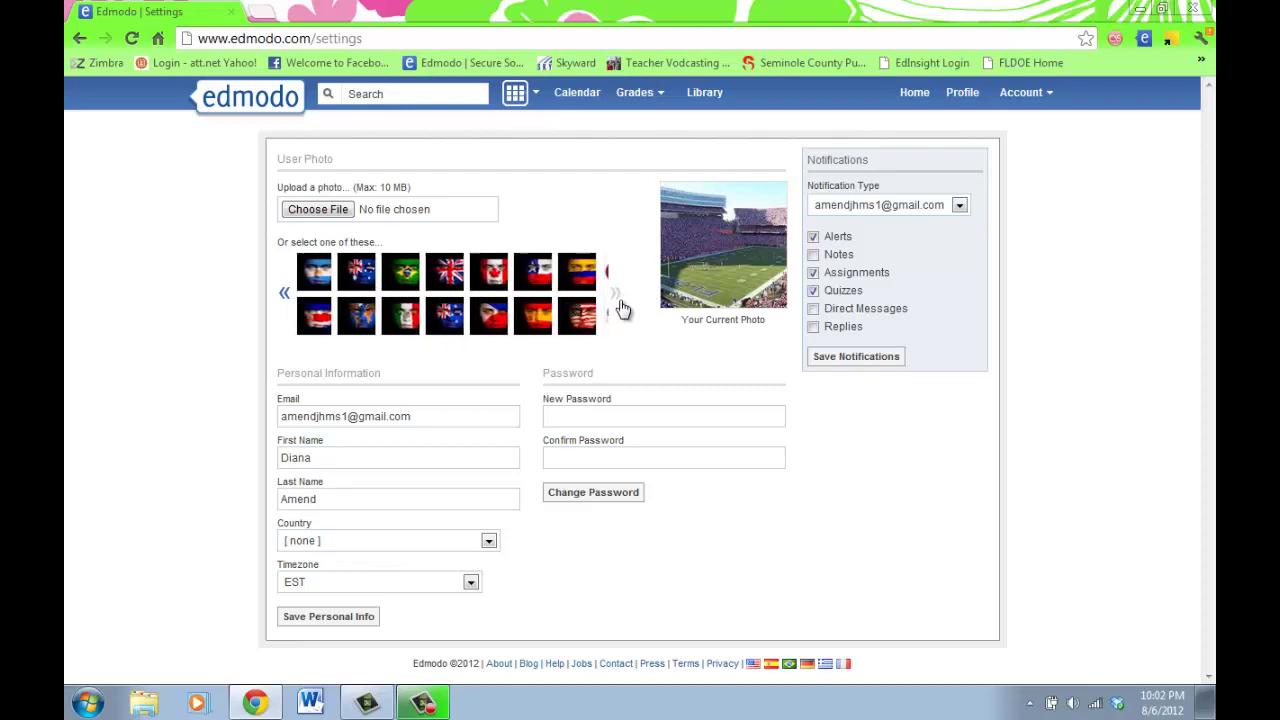